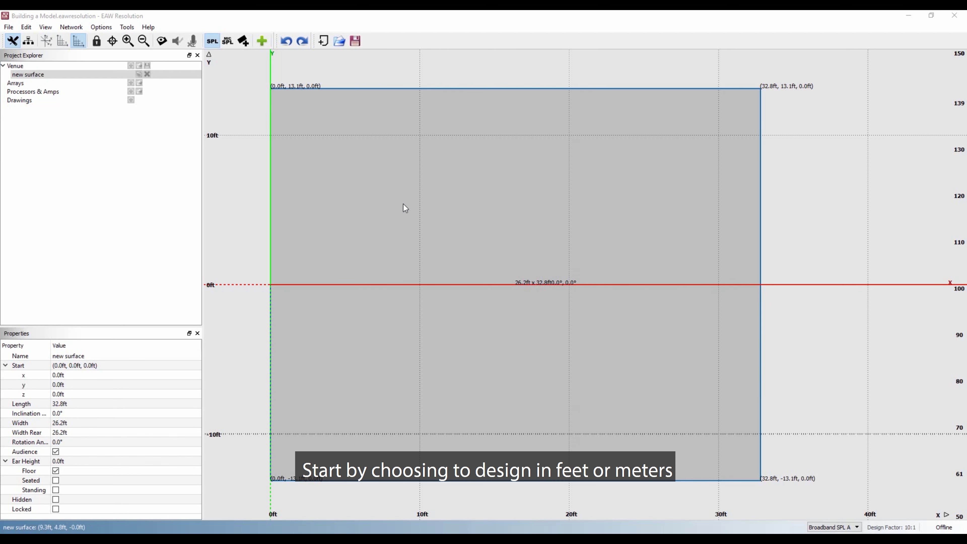
# - Switch the design units to metres, then back to feet
pyautogui.click(101, 27)
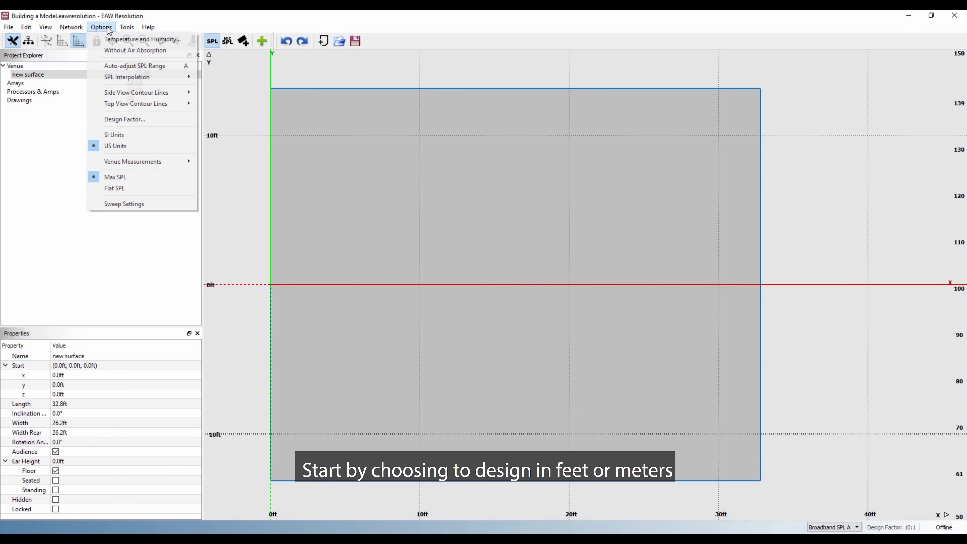
pyautogui.click(120, 135)
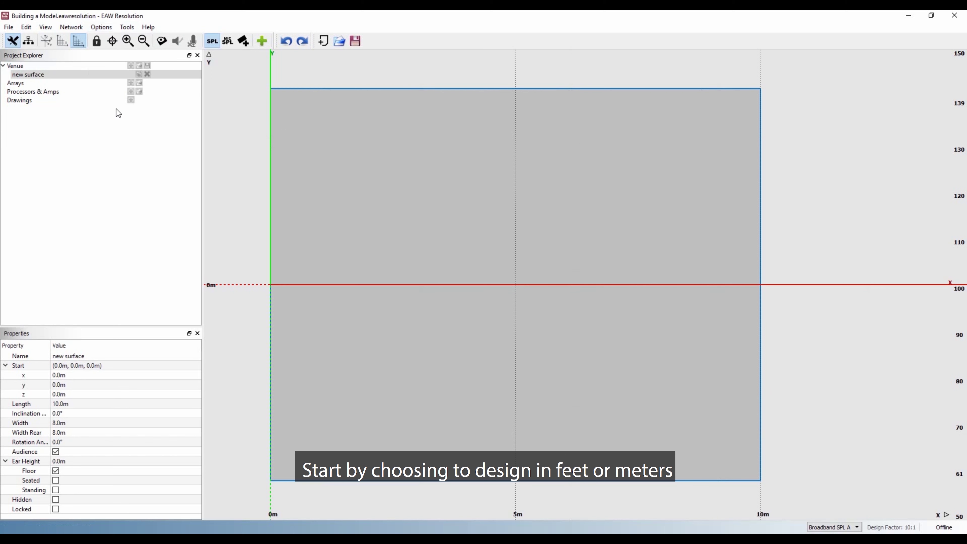
pyautogui.click(101, 27)
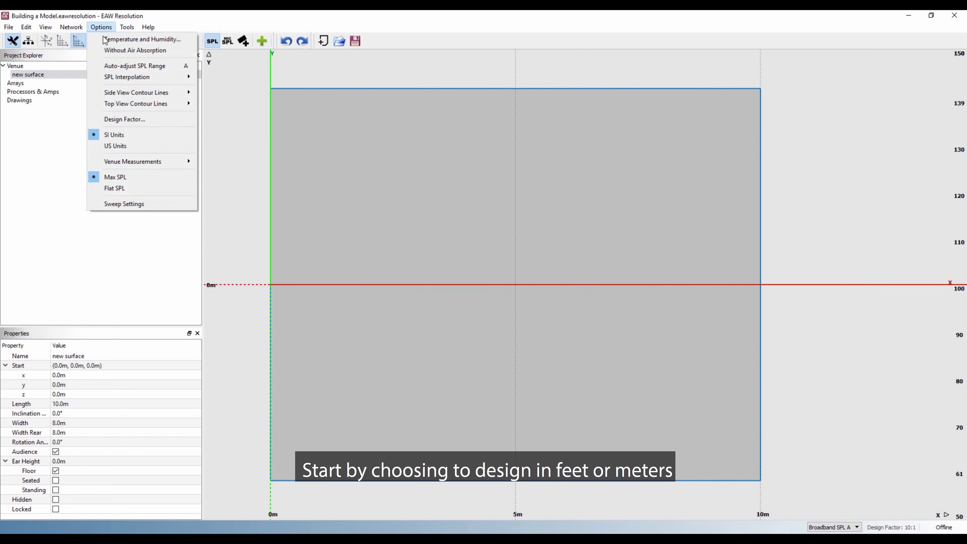
pyautogui.click(110, 146)
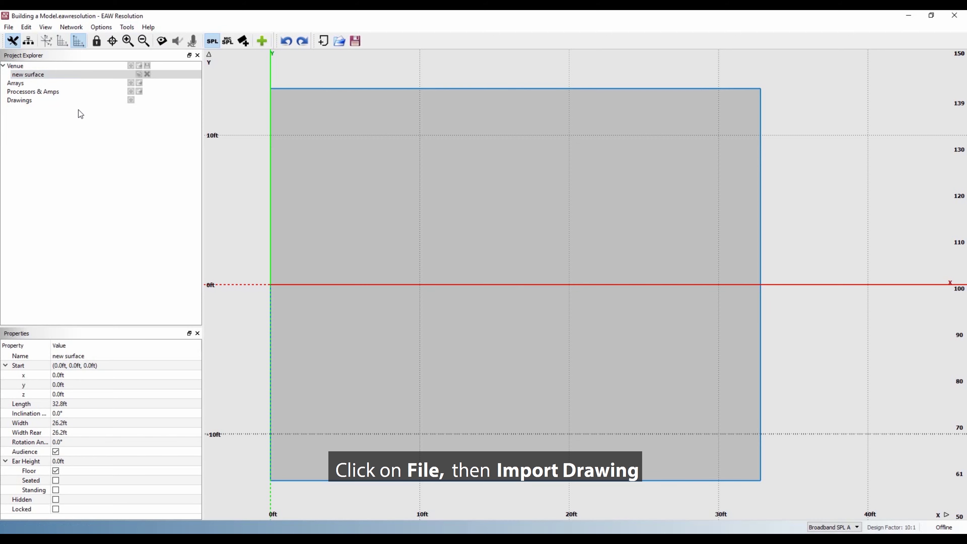
# - Load Tutorial_Drawing.jpg from the Resolution 2 - Building a Model folder into Import Drawing
pyautogui.click(9, 26)
pyautogui.click(57, 130)
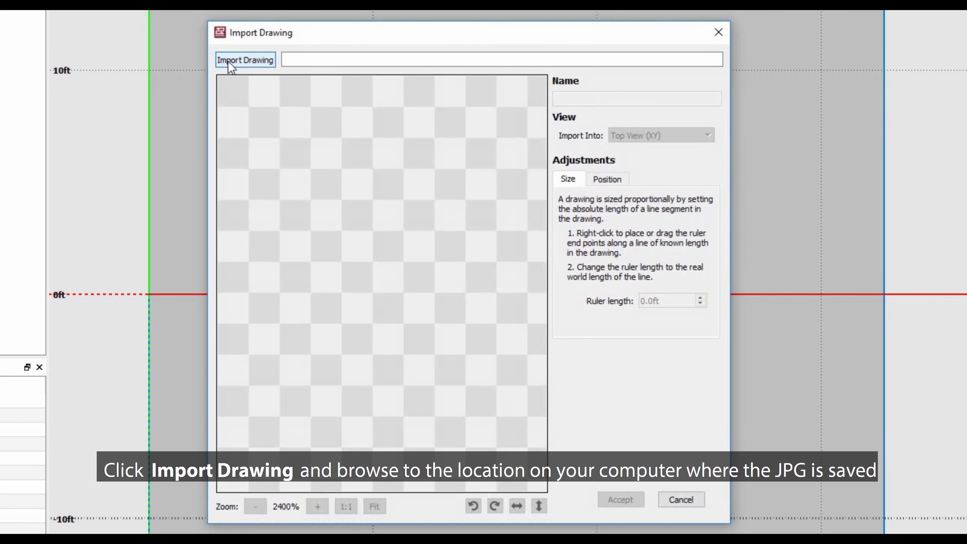
pyautogui.click(228, 60)
pyautogui.scroll(3, 282, 259)
pyautogui.click(290, 254)
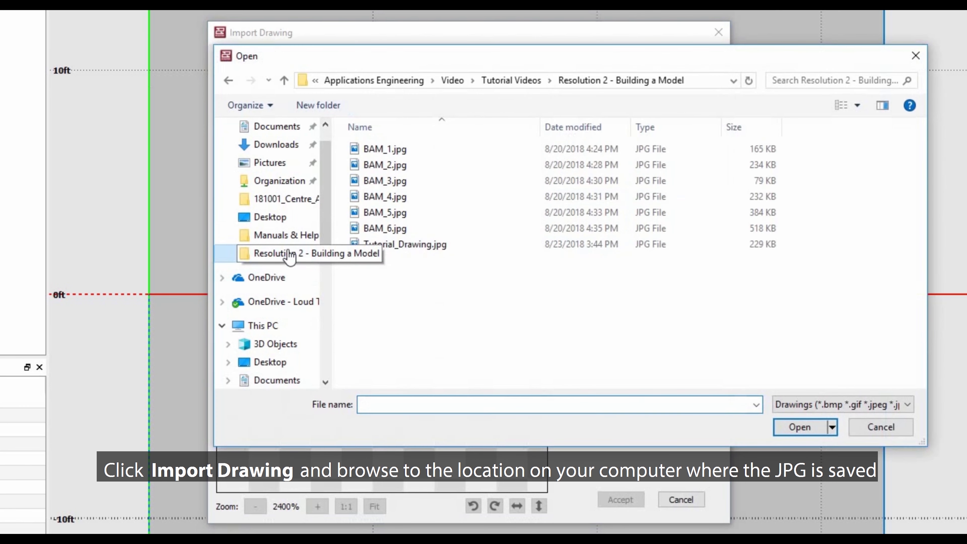
pyautogui.click(409, 246)
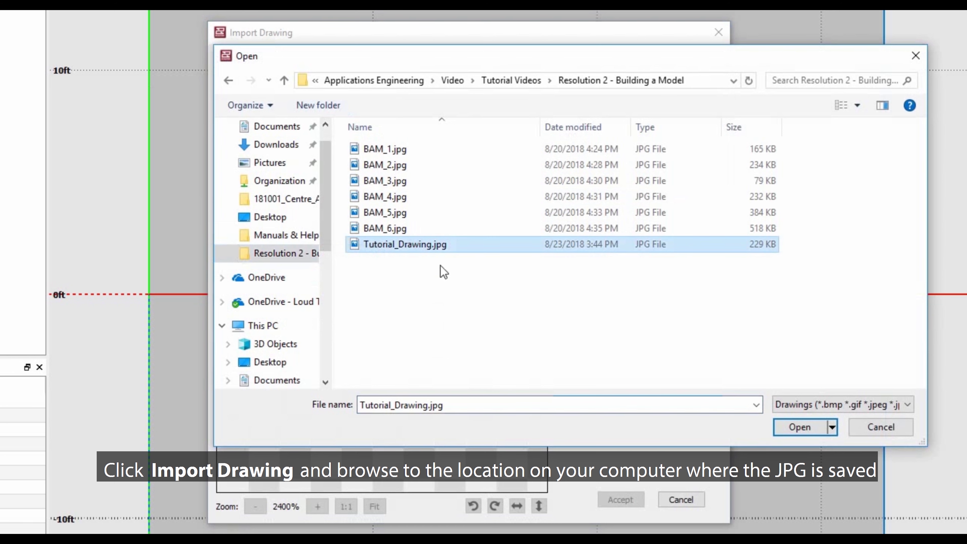
pyautogui.click(806, 432)
# - Place the red ruler markers along a known line and set the ruler length to 20 ft
pyautogui.moveTo(323, 292); pyautogui.dragTo(300, 223)
pyautogui.moveTo(433, 291); pyautogui.dragTo(313, 277)
pyautogui.click(317, 507)
pyautogui.click(318, 507)
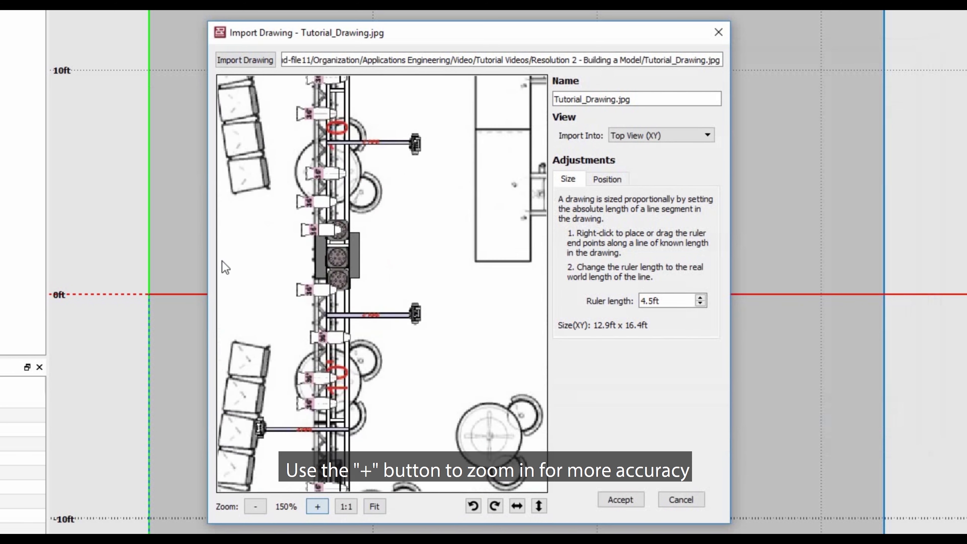
pyautogui.click(317, 507)
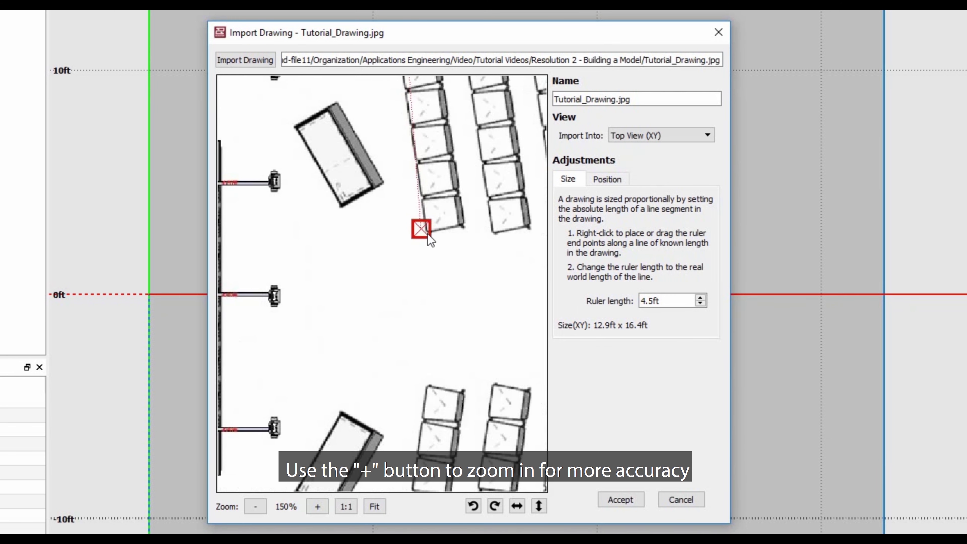
pyautogui.scroll(5, 423, 248)
pyautogui.moveTo(423, 271); pyautogui.dragTo(418, 266)
pyautogui.doubleClick(673, 304)
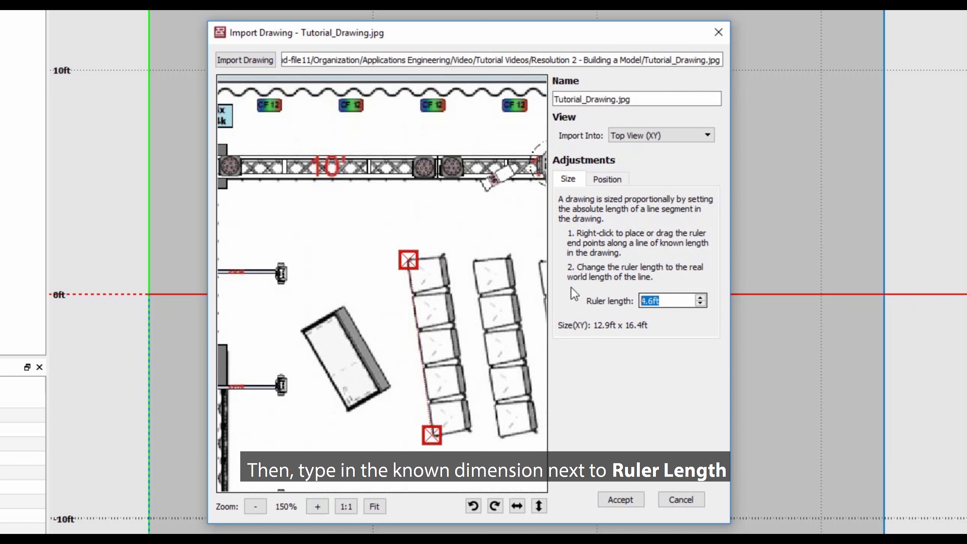
pyautogui.write('20')
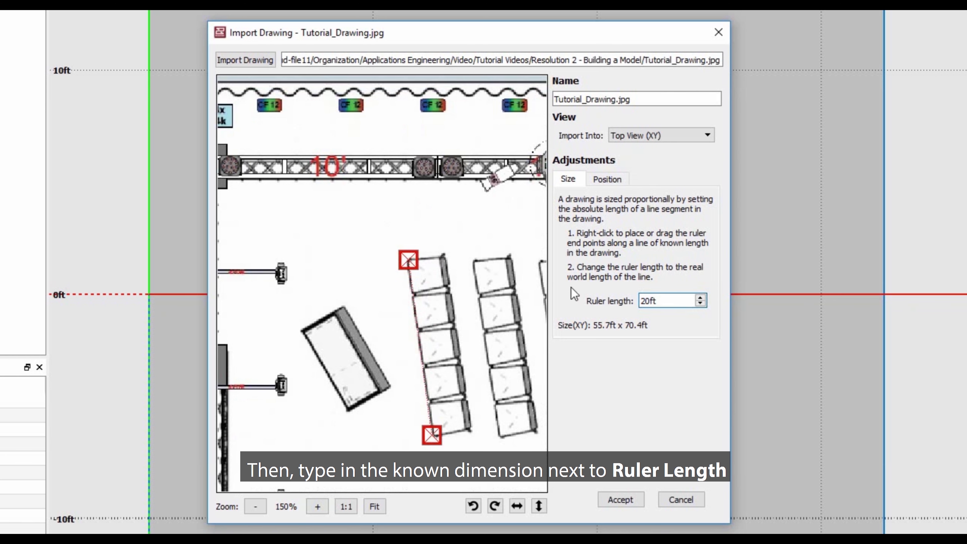
pyautogui.press('Return')
# - Position the blue origin marker at the room's centre-left on the Position tab
pyautogui.click(607, 180)
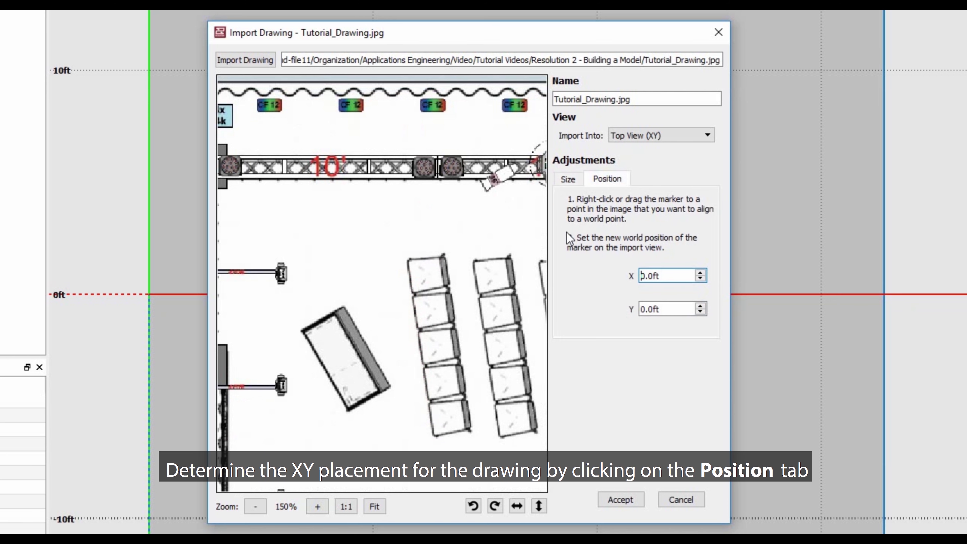
pyautogui.click(255, 507)
pyautogui.click(255, 507)
pyautogui.moveTo(518, 293)
pyautogui.mouseDown()
pyautogui.moveTo(378, 302)
pyautogui.moveTo(357, 293)
pyautogui.mouseUp()
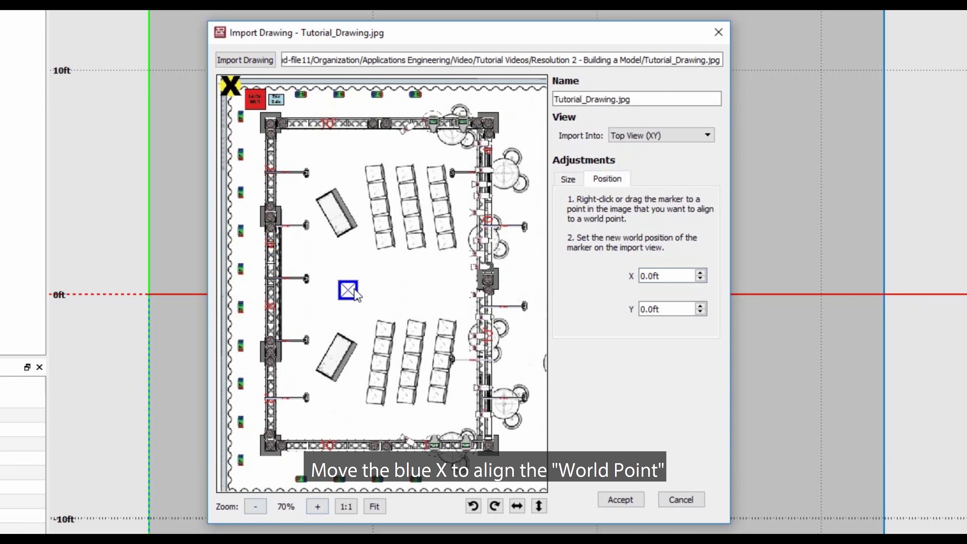
pyautogui.click(317, 507)
pyautogui.click(318, 507)
pyautogui.click(317, 507)
pyautogui.click(317, 507)
pyautogui.moveTo(324, 404)
pyautogui.mouseDown()
pyautogui.moveTo(428, 373)
pyautogui.moveTo(453, 383)
pyautogui.moveTo(456, 401)
pyautogui.mouseUp()
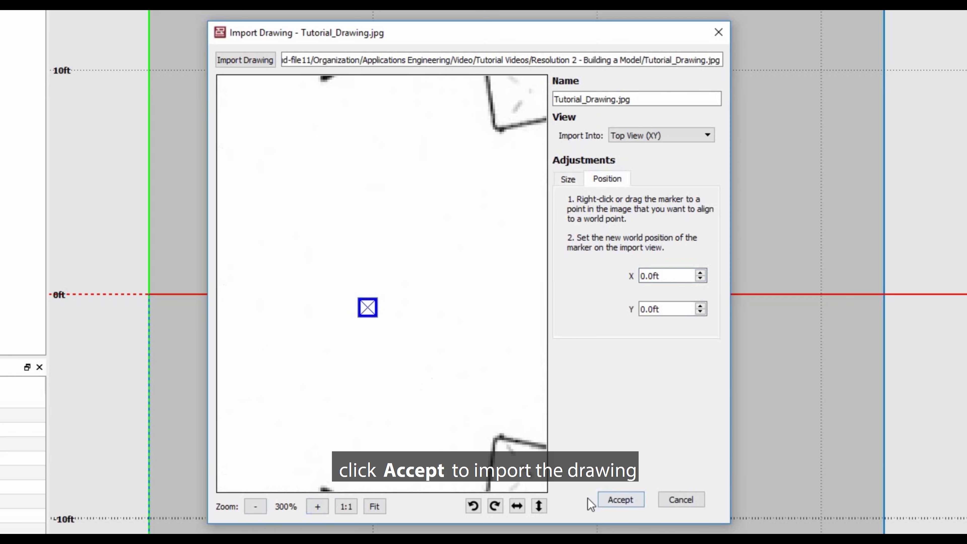
# - Accept the drawing and stretch the audience surface's top and bottom edges over the seating
pyautogui.click(621, 500)
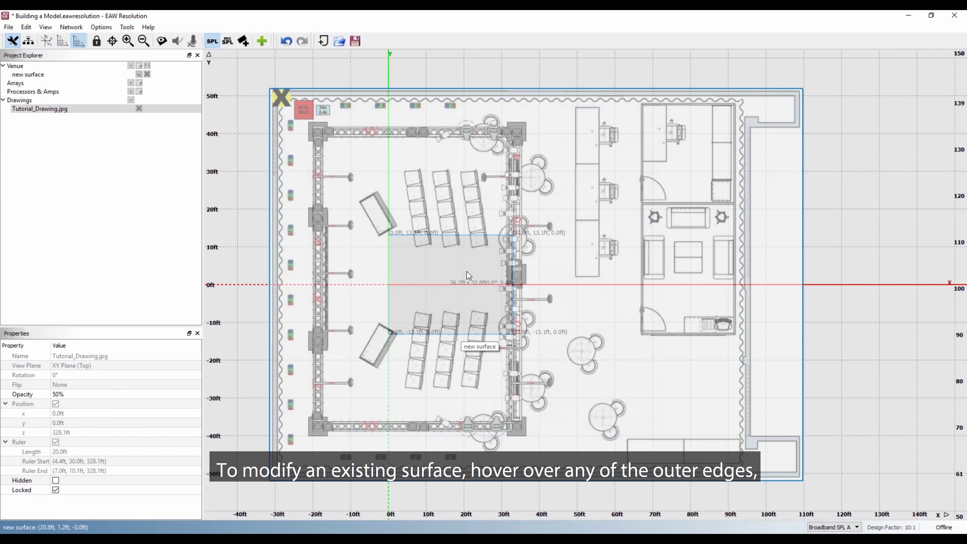
pyautogui.moveTo(462, 251); pyautogui.dragTo(477, 137)
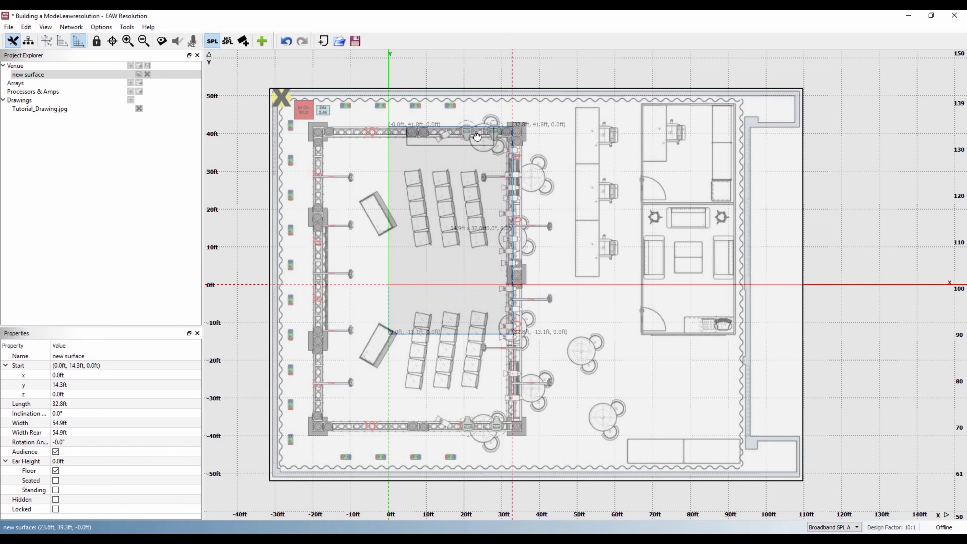
pyautogui.moveTo(442, 325); pyautogui.dragTo(446, 421)
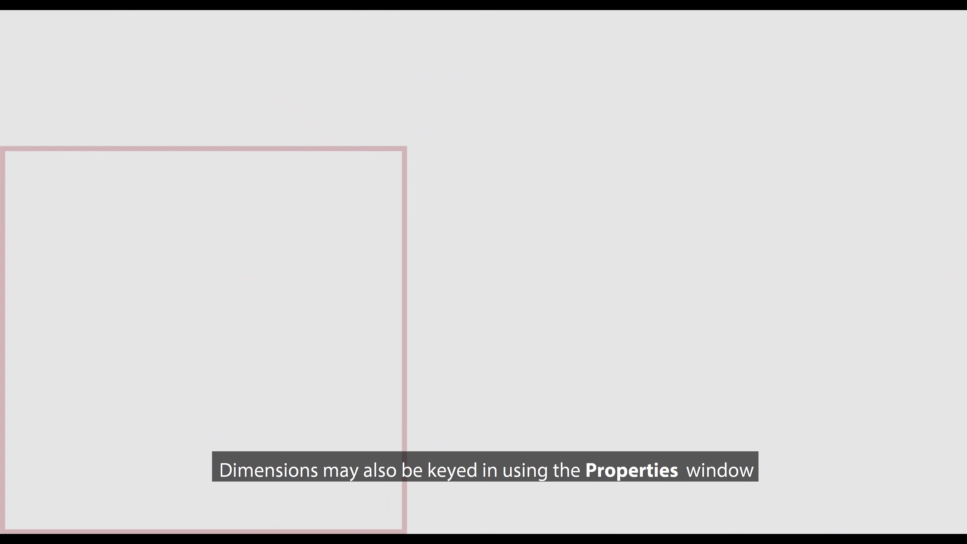
# - Set the surface's Length to 30 ft and Width to 80 ft in Properties
pyautogui.doubleClick(58, 404)
pyautogui.write('30')
pyautogui.press('Return')
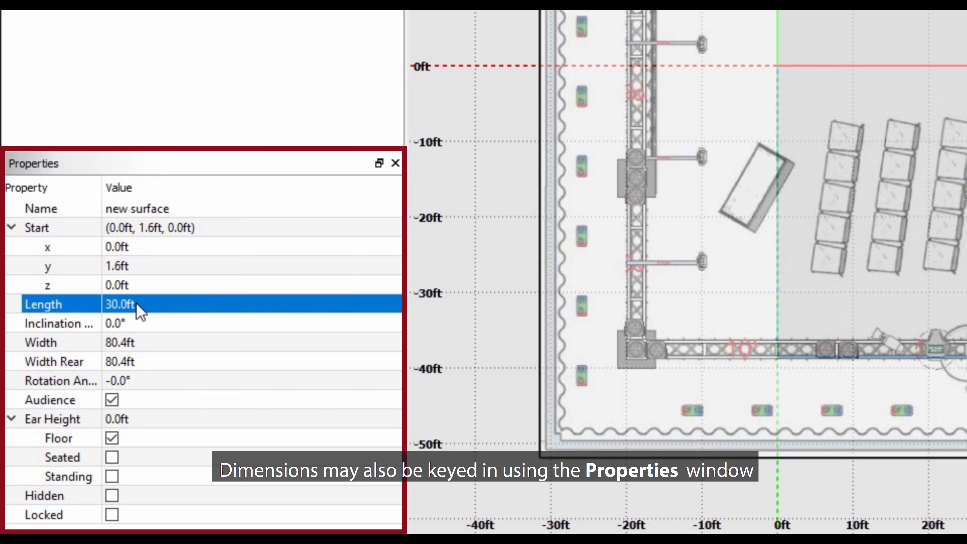
pyautogui.doubleClick(145, 343)
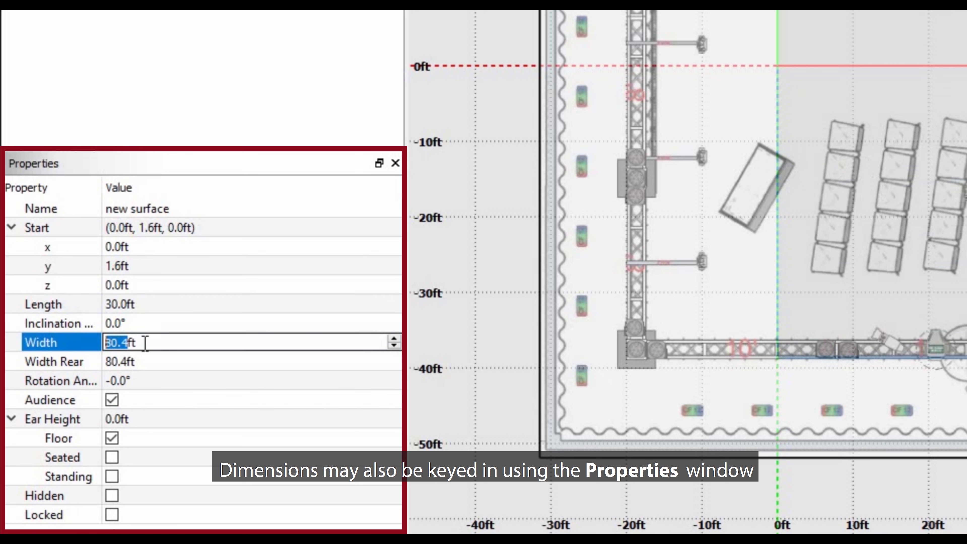
pyautogui.write('80')
pyautogui.press('Return')
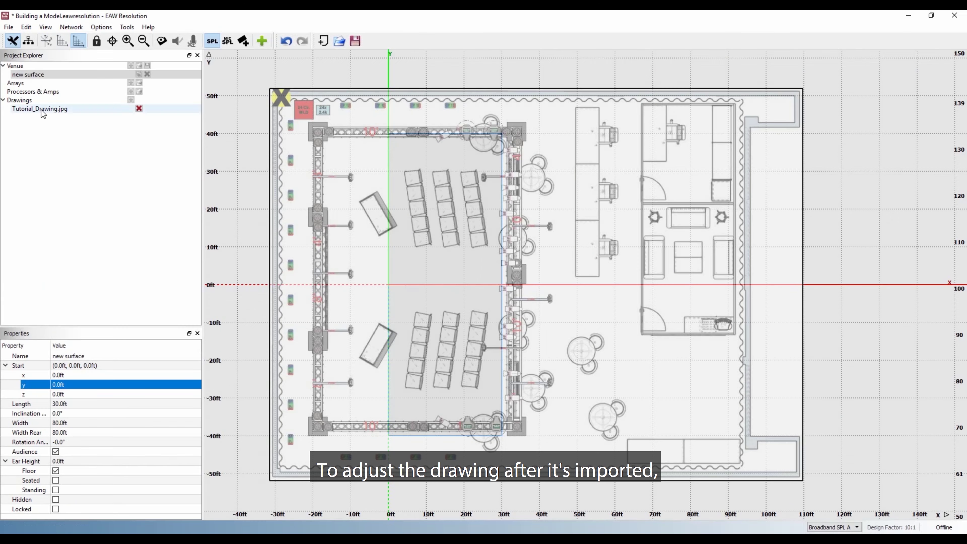
# - Unlock Tutorial_Drawing.jpg, nudge it into alignment at -0.1ft, -1.5ft, and lock it again
pyautogui.click(42, 110)
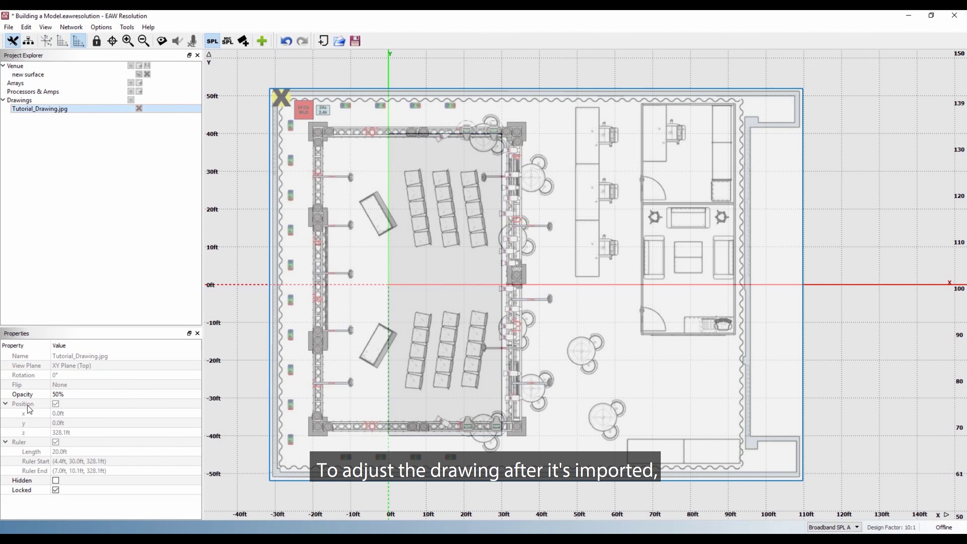
pyautogui.click(56, 490)
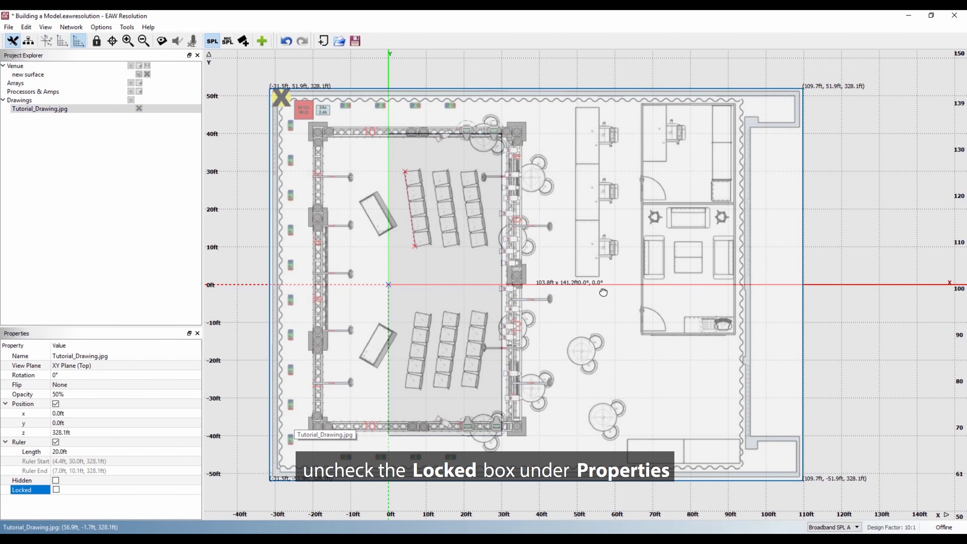
pyautogui.moveTo(602, 294); pyautogui.dragTo(603, 299)
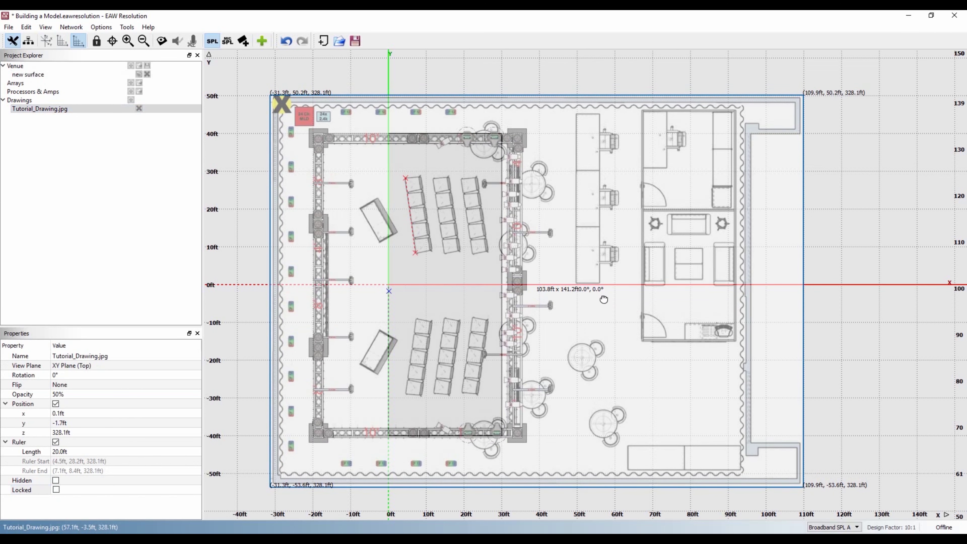
pyautogui.moveTo(603, 300); pyautogui.dragTo(603, 298)
pyautogui.scroll(-1, 603, 298)
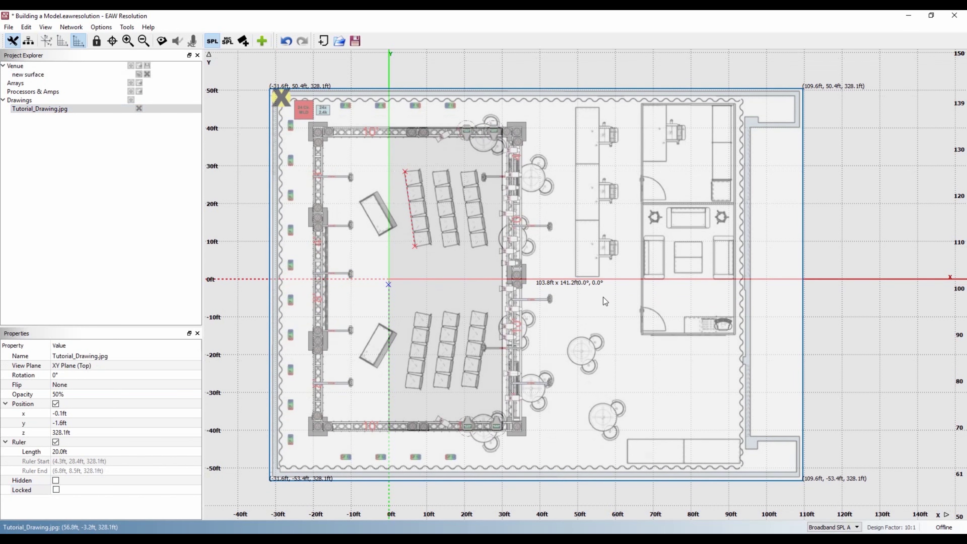
pyautogui.click(56, 490)
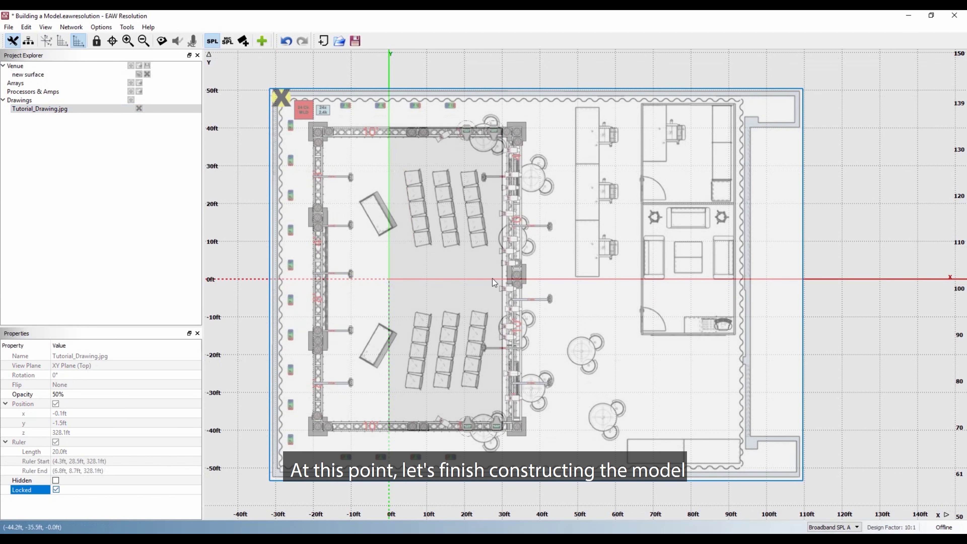
pyautogui.click(481, 290)
# - Fit the platform surface over the stage and draw a second surface over the floor right of stage
pyautogui.moveTo(494, 296); pyautogui.dragTo(510, 304)
pyautogui.moveTo(400, 303); pyautogui.dragTo(328, 311)
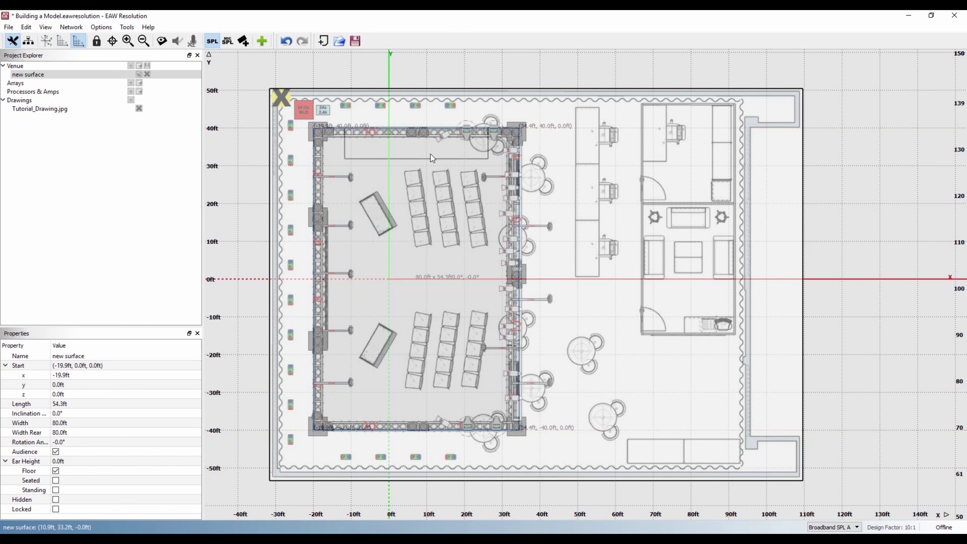
pyautogui.click(70, 395)
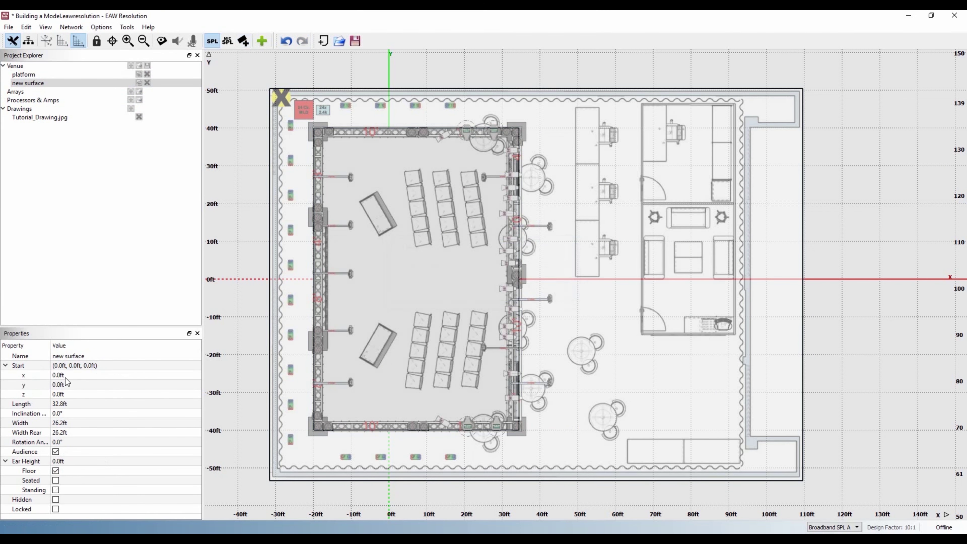
pyautogui.click(65, 376)
pyautogui.moveTo(569, 289); pyautogui.dragTo(709, 389)
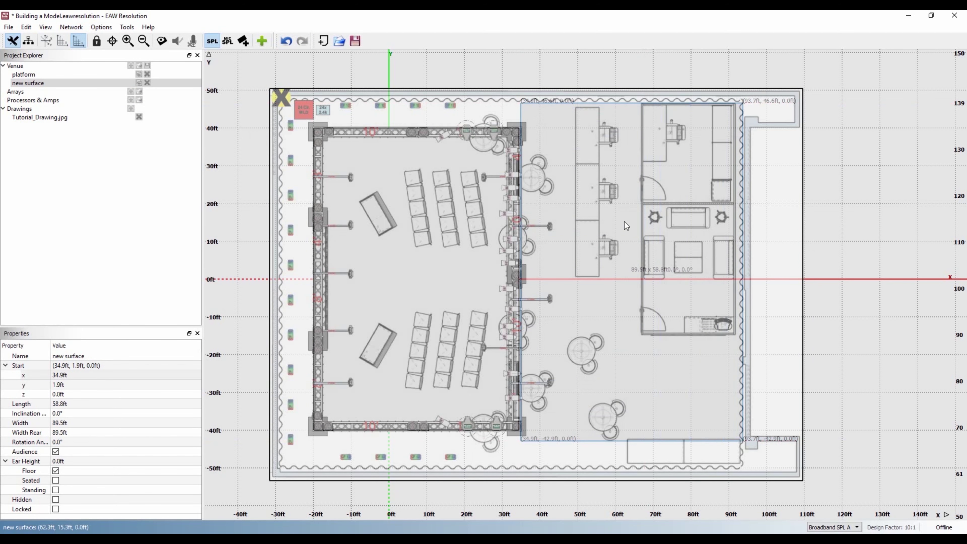
# - Change the second surface's Name to 'rear seating'
pyautogui.click(78, 357)
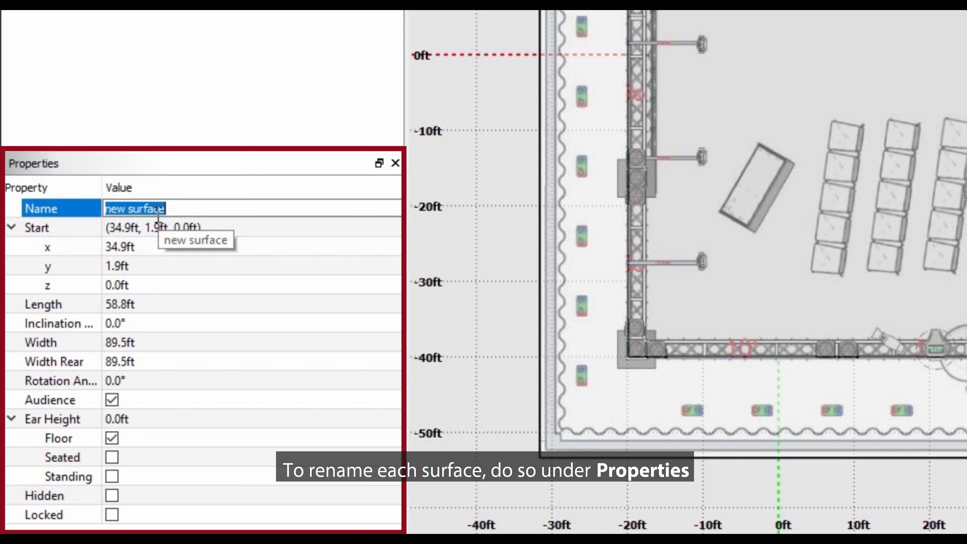
pyautogui.write('rear s')
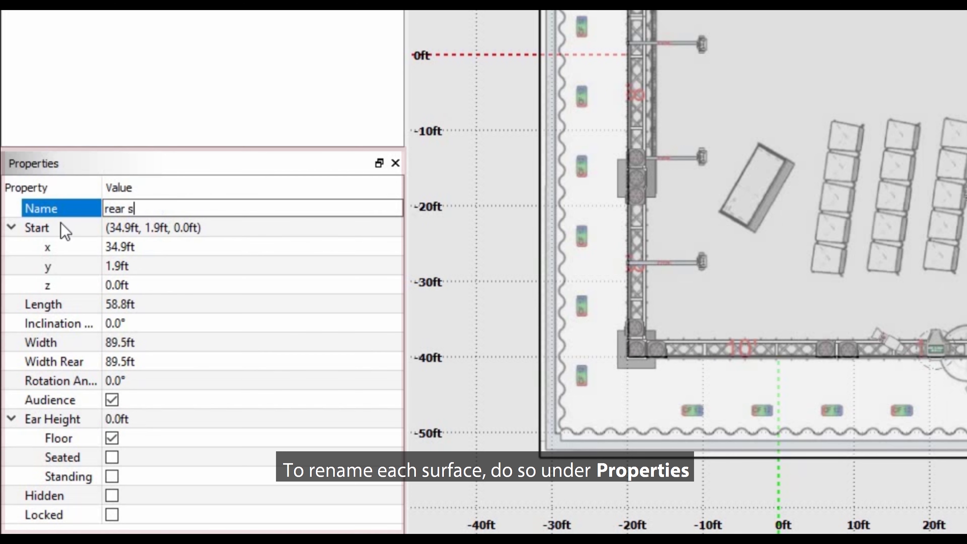
pyautogui.write('eating')
pyautogui.press('Return')
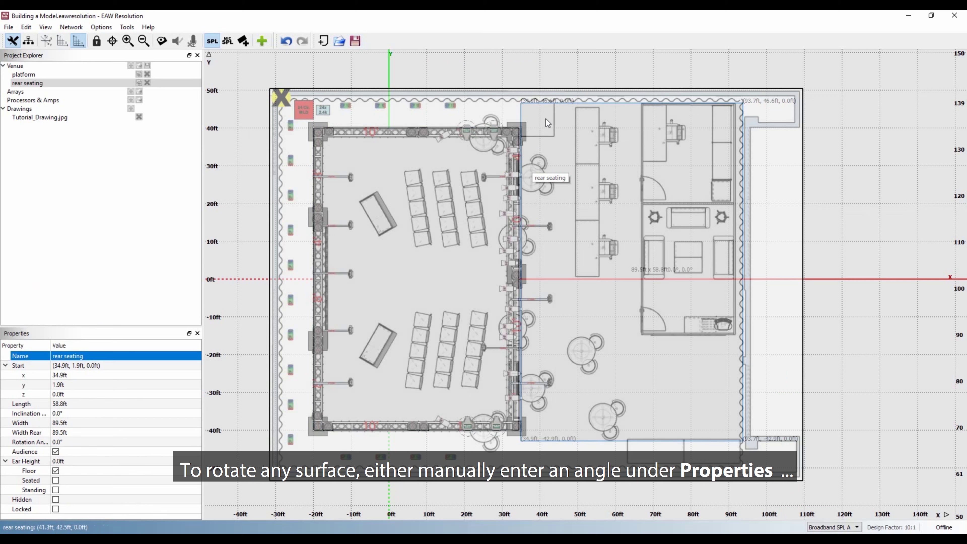
pyautogui.click(63, 442)
pyautogui.write('10')
pyautogui.press('Return')
pyautogui.click(674, 362)
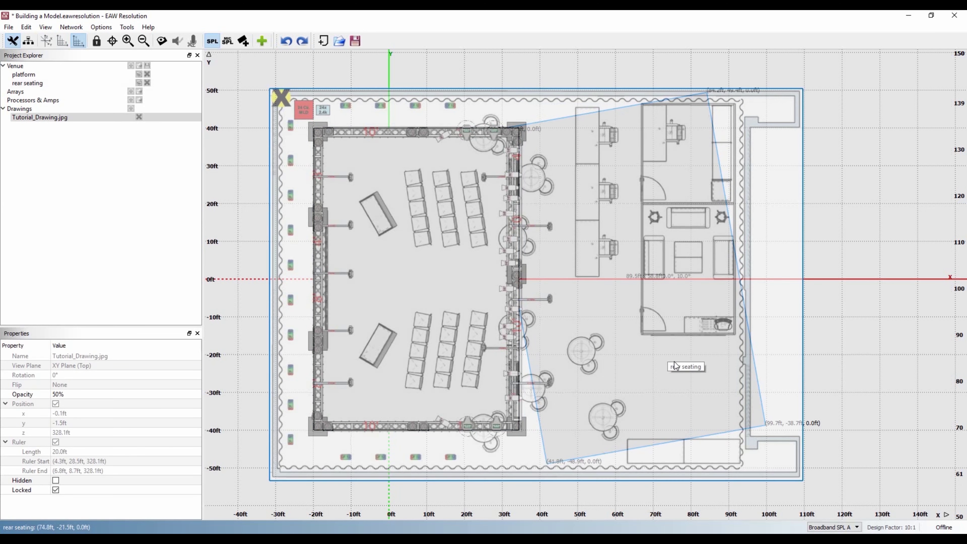
pyautogui.moveTo(674, 362)
pyautogui.mouseDown()
pyautogui.moveTo(647, 382)
pyautogui.moveTo(689, 374)
pyautogui.mouseUp()
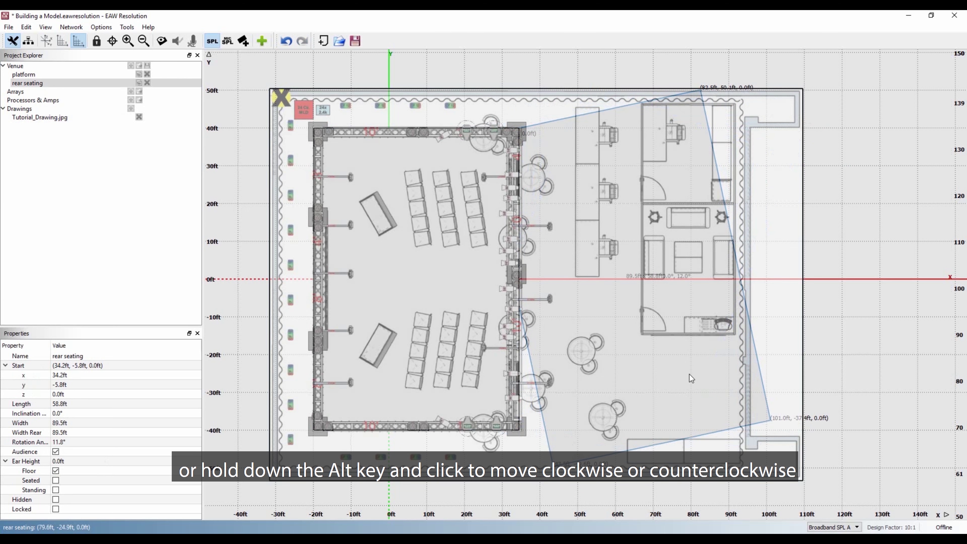
pyautogui.click(690, 374)
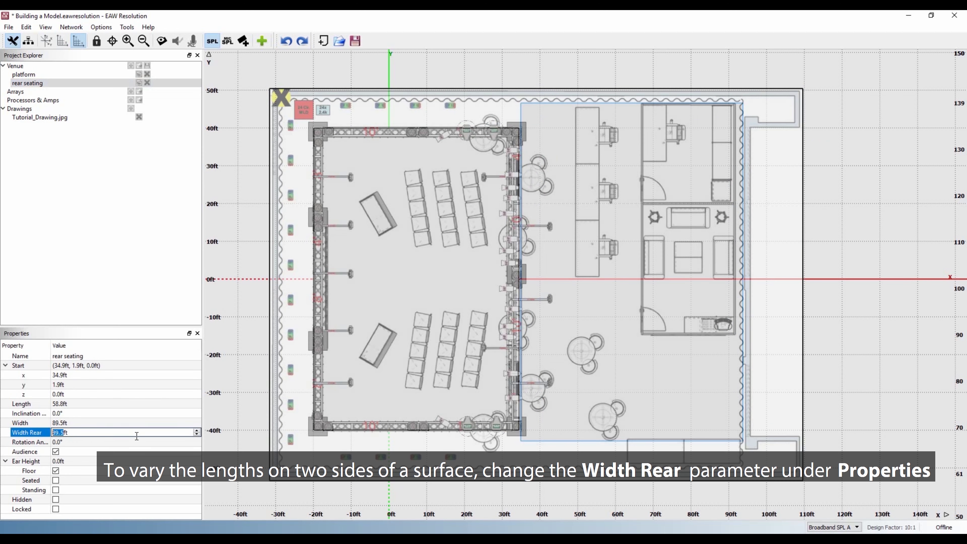
pyautogui.write('100')
pyautogui.press('Return')
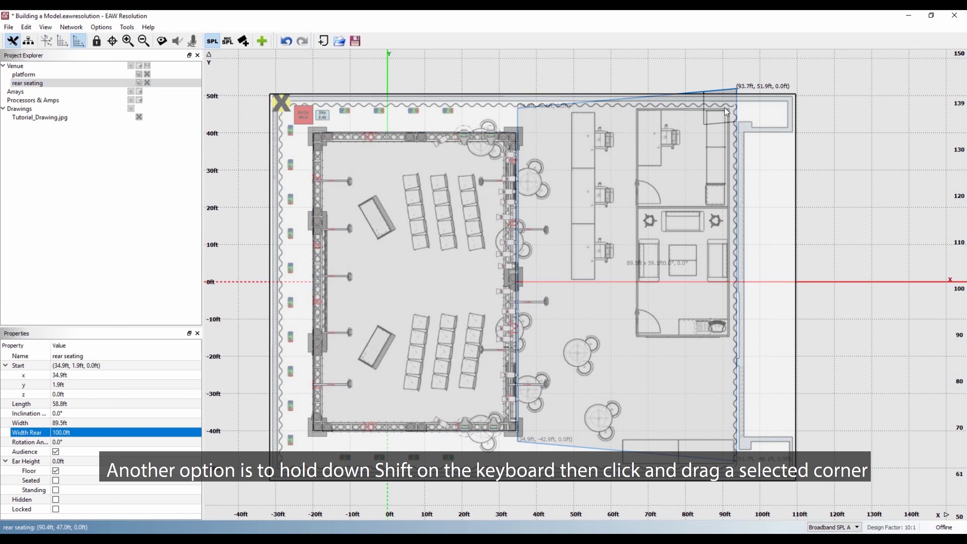
pyautogui.moveTo(724, 108)
pyautogui.keyDown('shift'); pyautogui.mouseDown()
pyautogui.moveTo(723, 75)
pyautogui.moveTo(722, 103)
pyautogui.mouseUp(); pyautogui.keyUp('shift')
pyautogui.moveTo(526, 123)
pyautogui.keyDown('shift'); pyautogui.mouseDown()
pyautogui.moveTo(528, 63)
pyautogui.moveTo(530, 114)
pyautogui.mouseUp(); pyautogui.keyUp('shift')
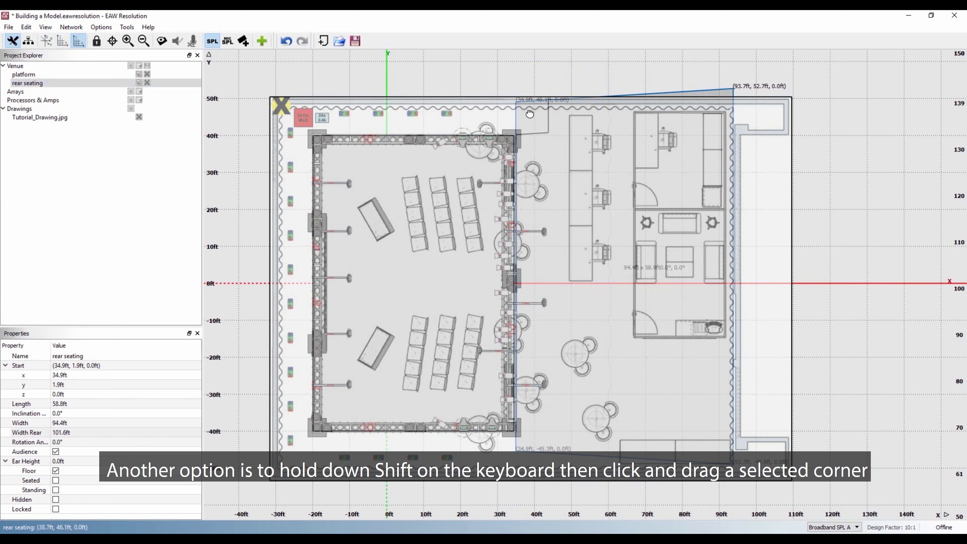
pyautogui.click(508, 152)
pyautogui.hotkey('ctrl', 'z')
pyautogui.hotkey('ctrl', 'z')
pyautogui.click(111, 440)
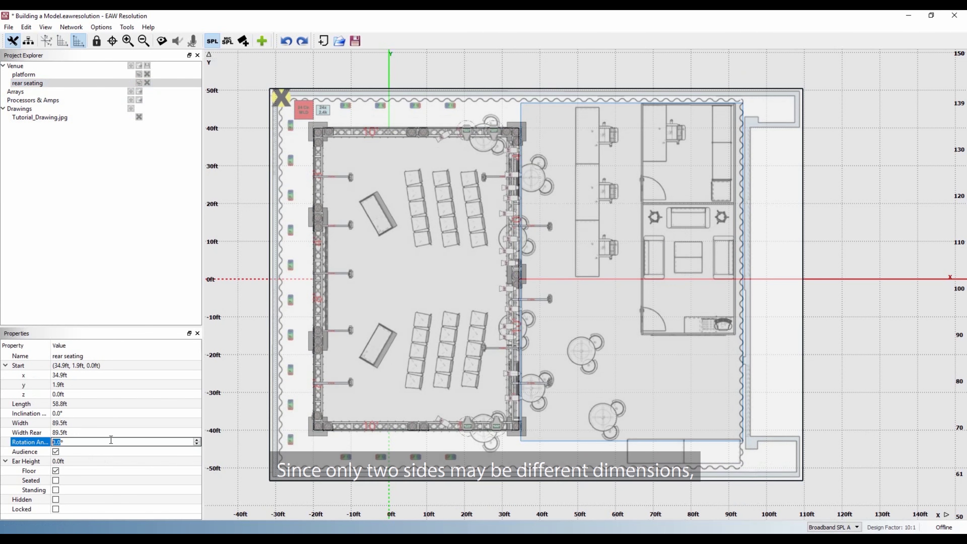
pyautogui.write('90')
pyautogui.press('Return')
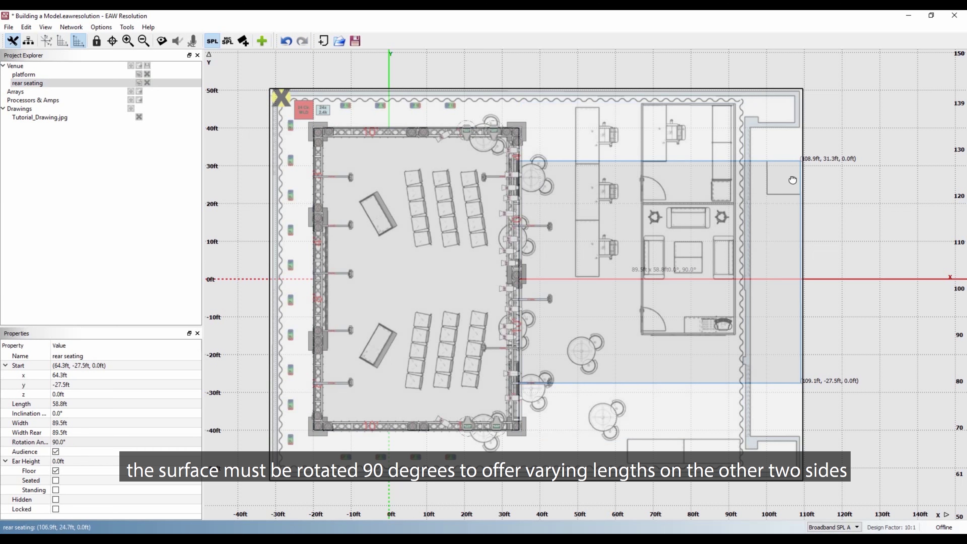
pyautogui.moveTo(794, 166); pyautogui.dragTo(712, 193)
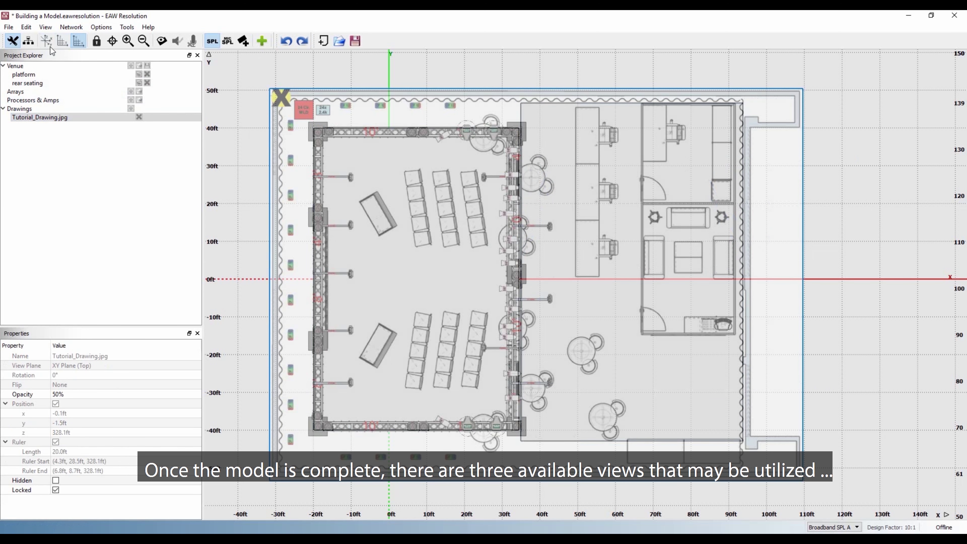
# - View the surfaces in ISO, zoomed out and recentred, then switch to the section view
pyautogui.click(46, 41)
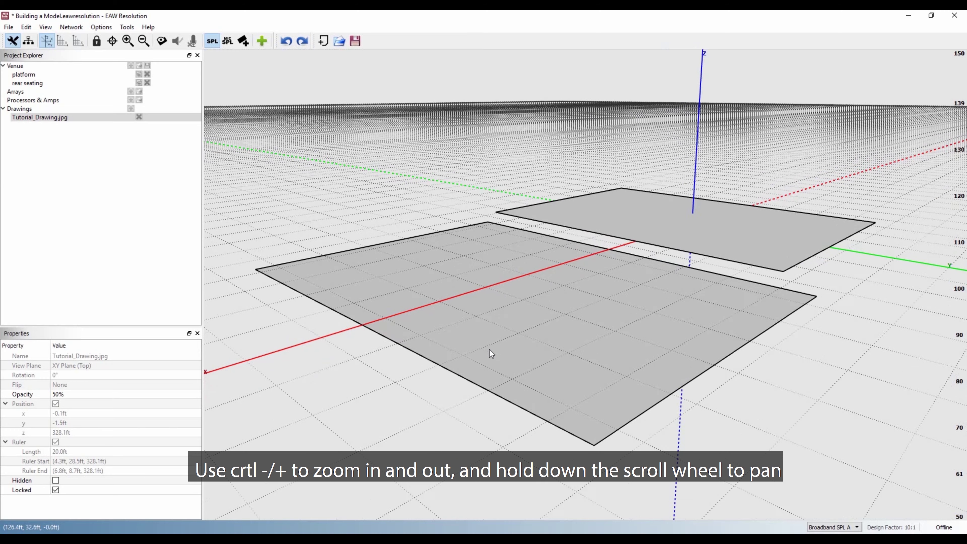
pyautogui.hotkey('ctrl', '-')
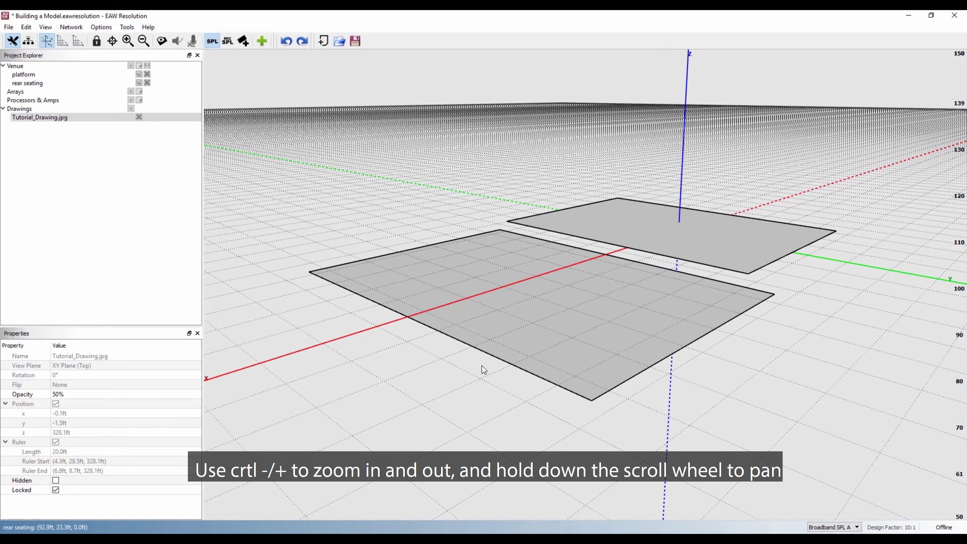
pyautogui.moveTo(480, 367); pyautogui.dragTo(711, 408, button='middle')
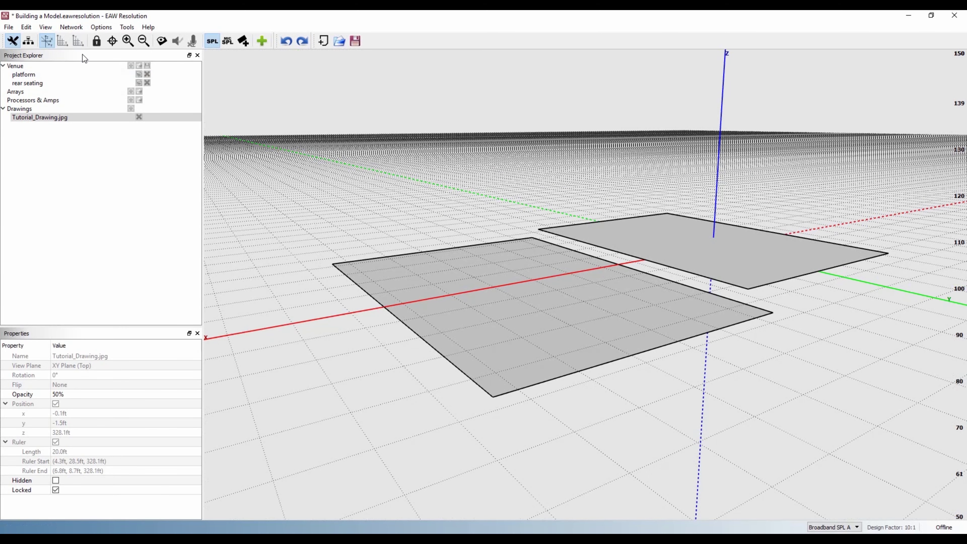
pyautogui.click(62, 41)
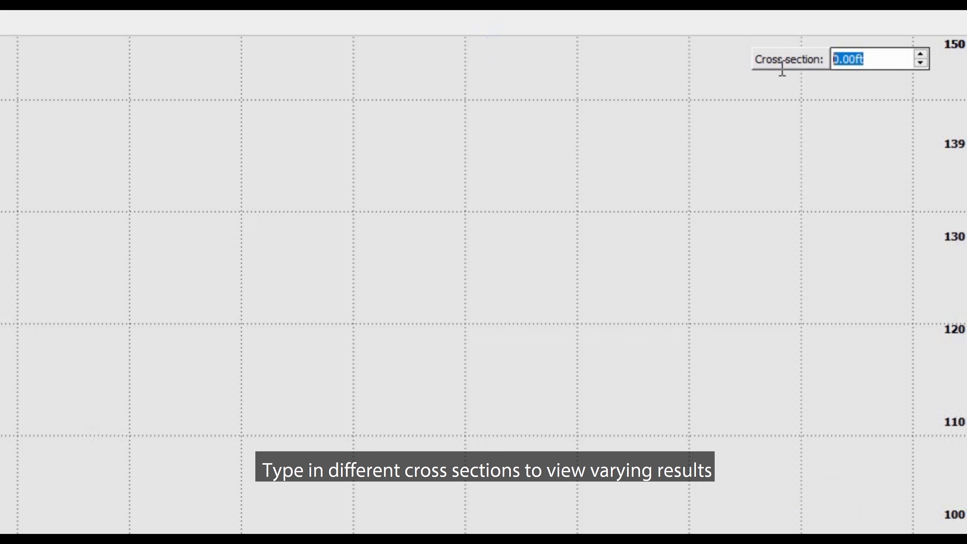
# - Inspect the section at cross sections of 25, 100 and 0 ft
pyautogui.write('25')
pyautogui.press('Return')
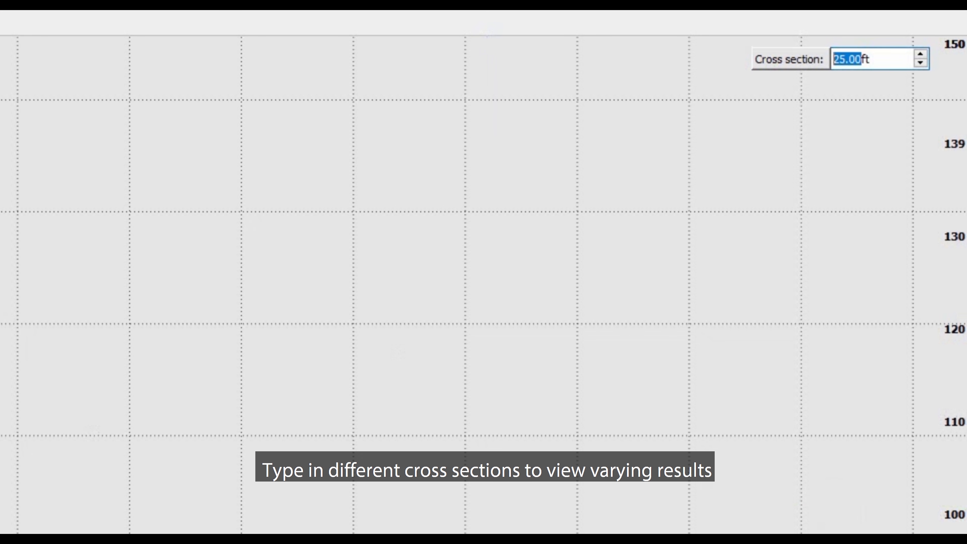
pyautogui.write('100')
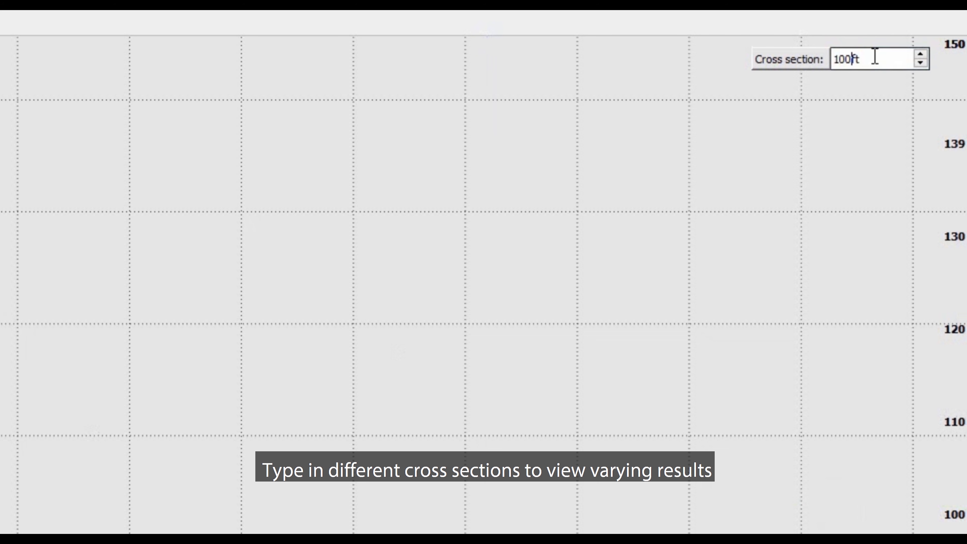
pyautogui.press('Return')
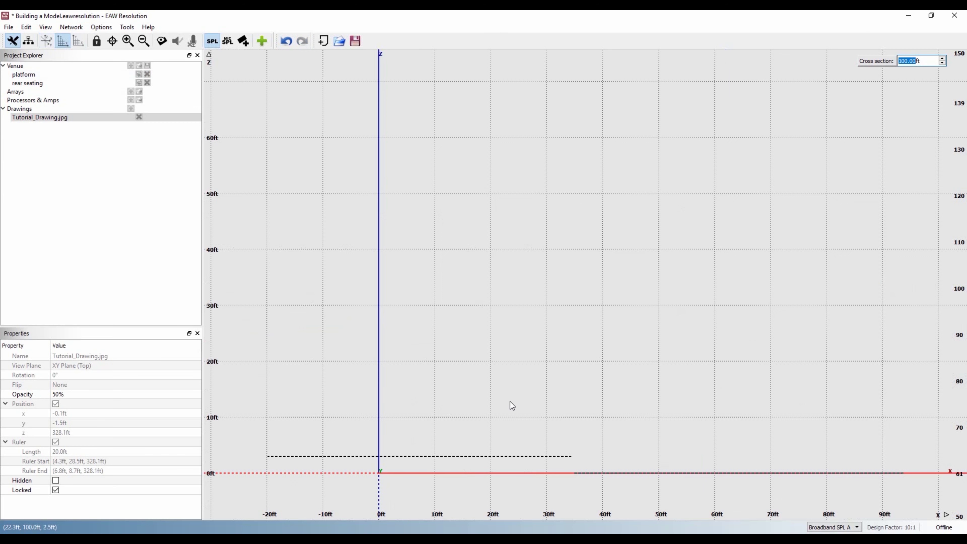
pyautogui.write('0')
pyautogui.press('Return')
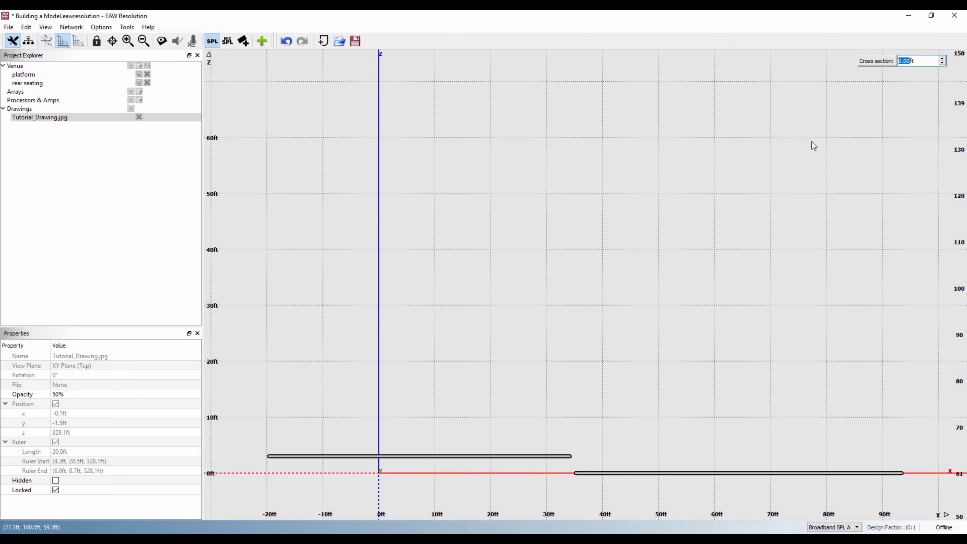
# - Return to Top View and zoom in, then back out to the full floor plan
pyautogui.click(78, 41)
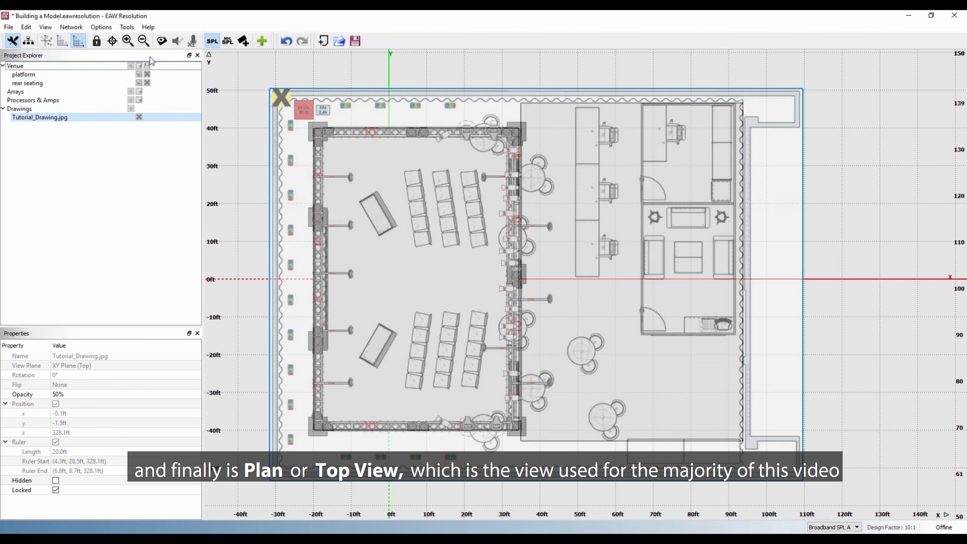
pyautogui.click(131, 42)
pyautogui.click(131, 42)
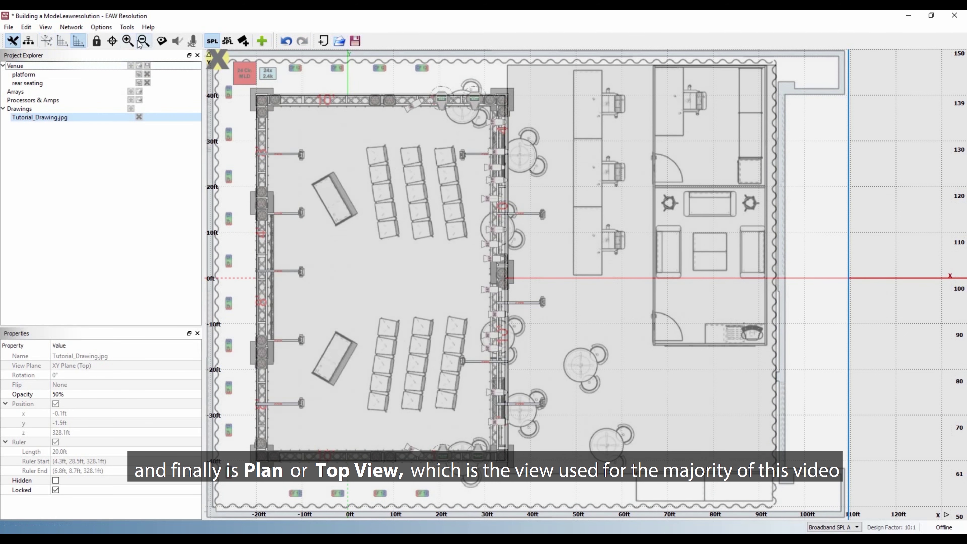
pyautogui.click(143, 42)
pyautogui.click(143, 42)
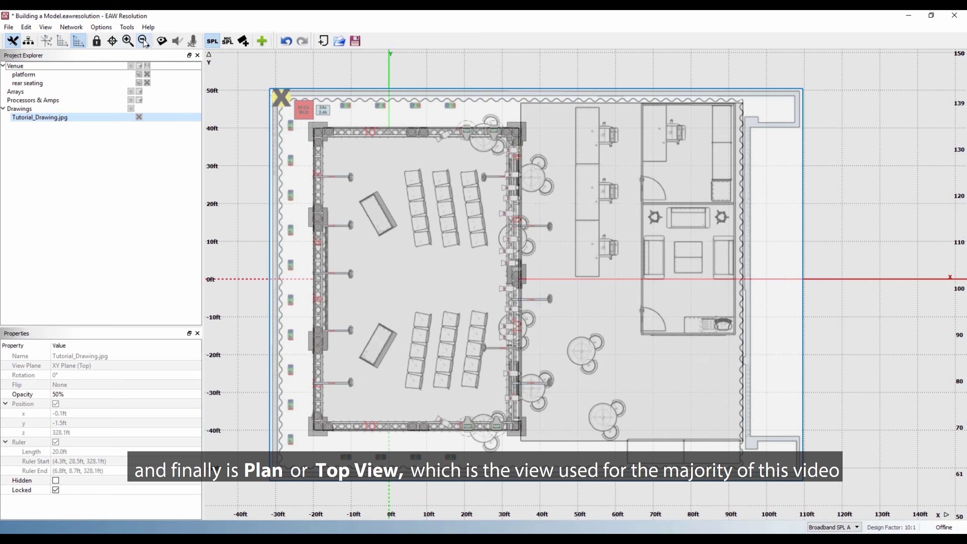
# - Show the Set Global Ear Height choices: Floor, Seated and Standing
pyautogui.click(132, 27)
pyautogui.moveTo(238, 56)
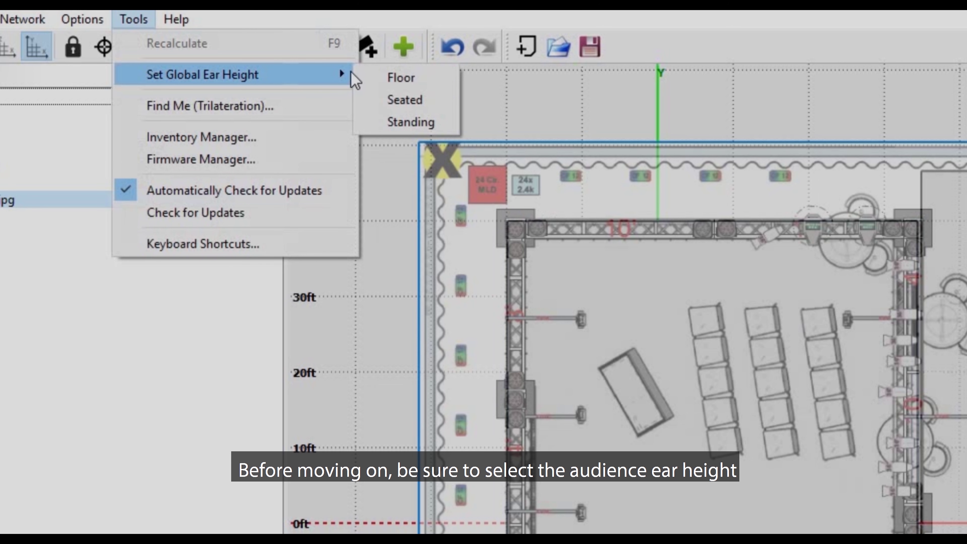